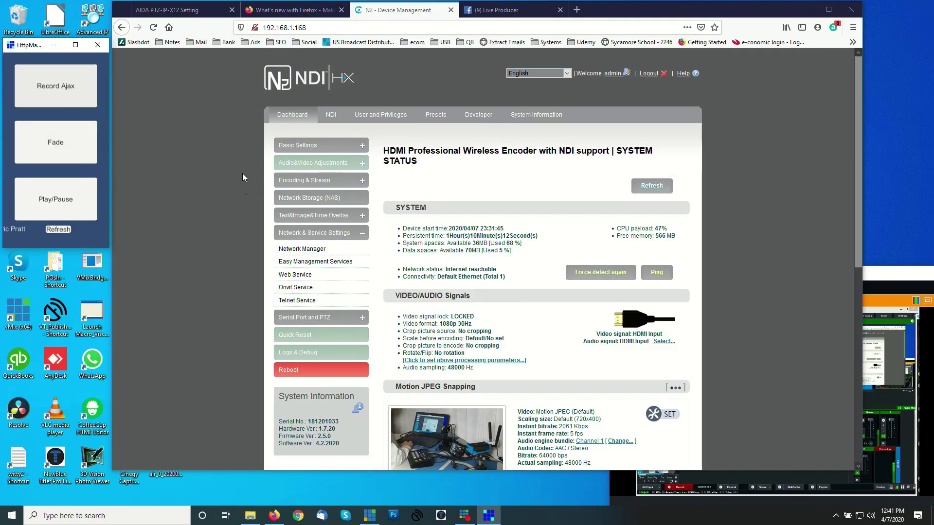
- Add an RTMP Pushing stream service under the N2's H.264 Main Stream and confirm it
scroll(531, 278, down, 3)
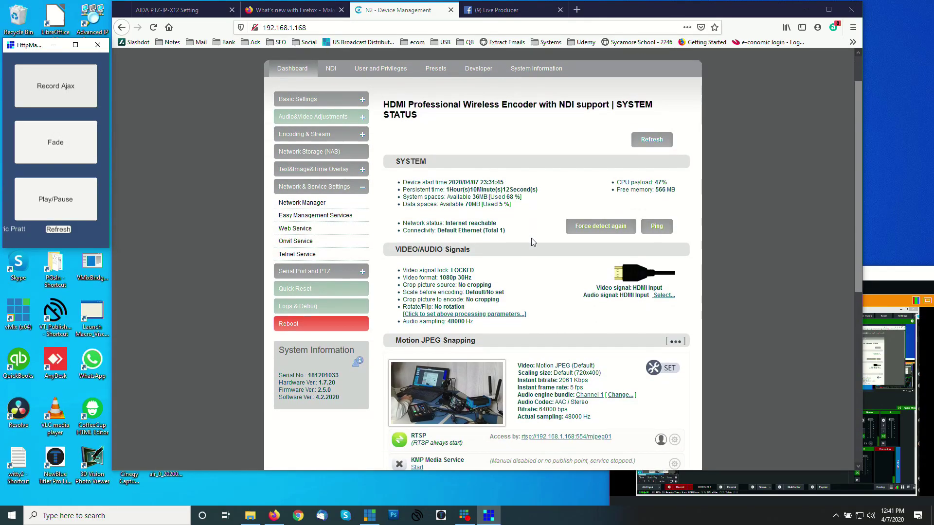
mouse_move(508, 297)
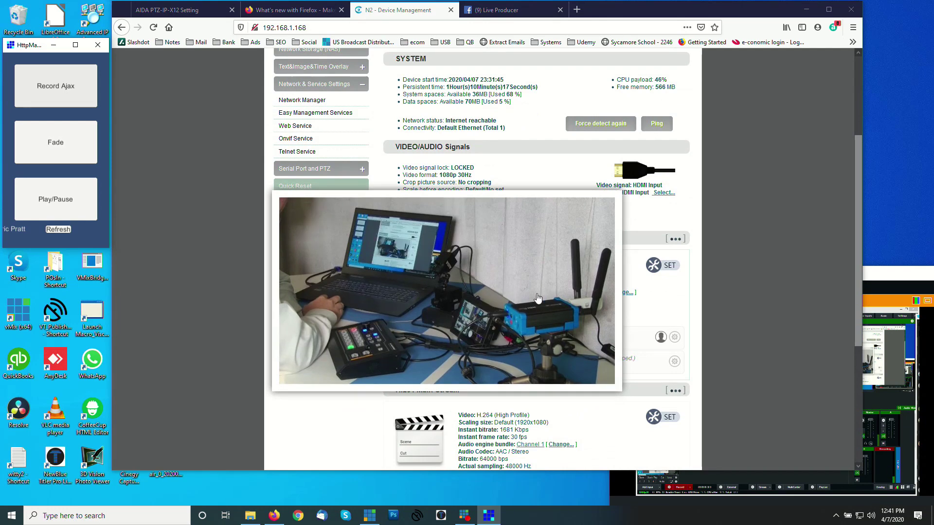
scroll(547, 307, down, 1)
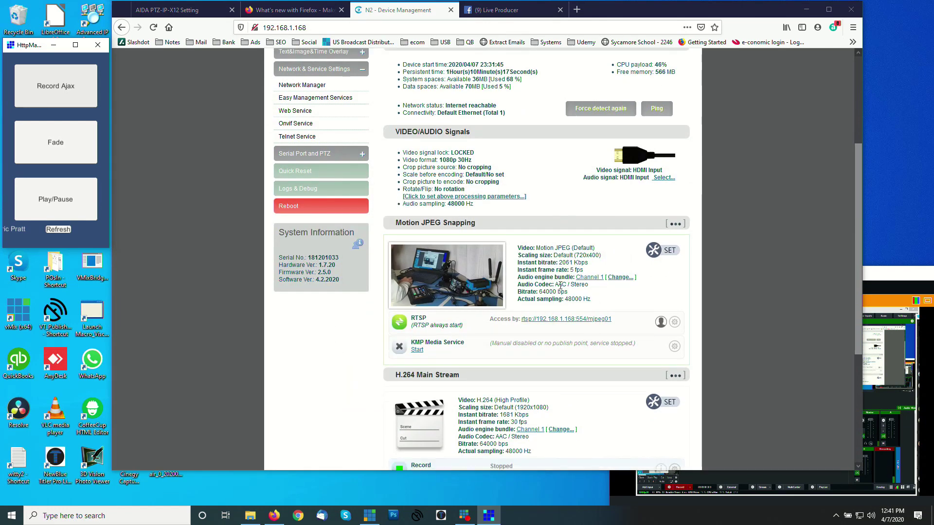
scroll(544, 310, down, 2)
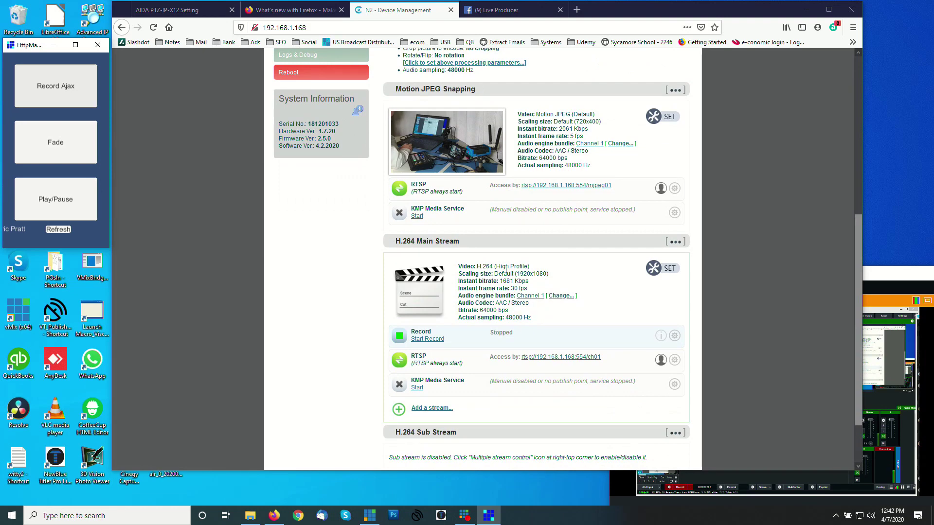
scroll(474, 325, down, 1)
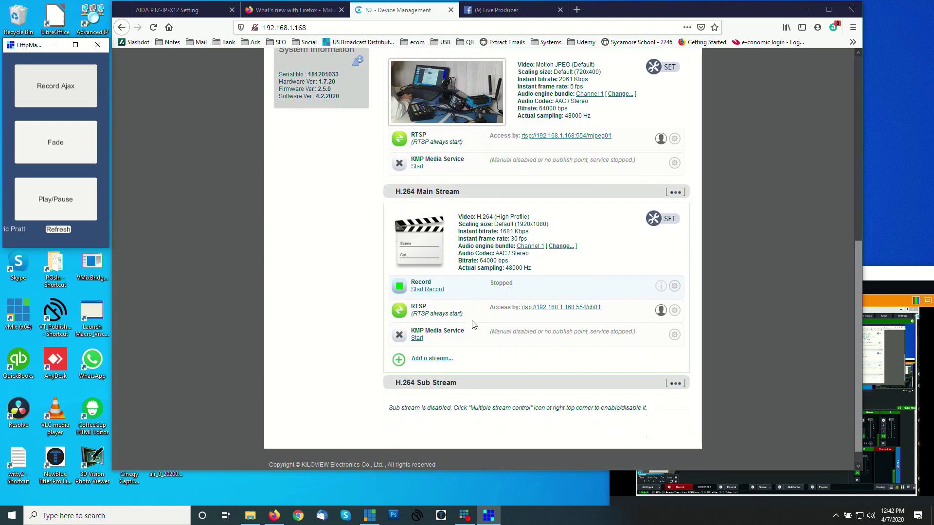
click(429, 360)
click(549, 217)
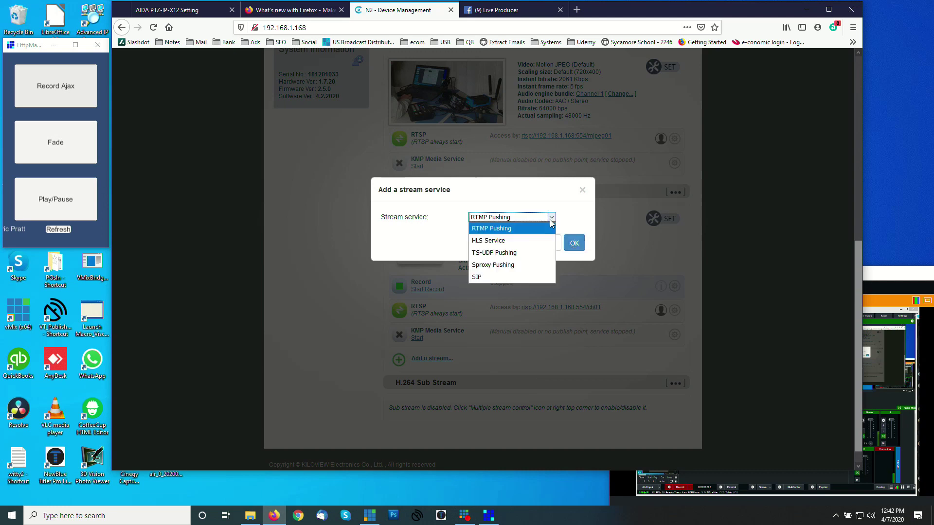
click(485, 229)
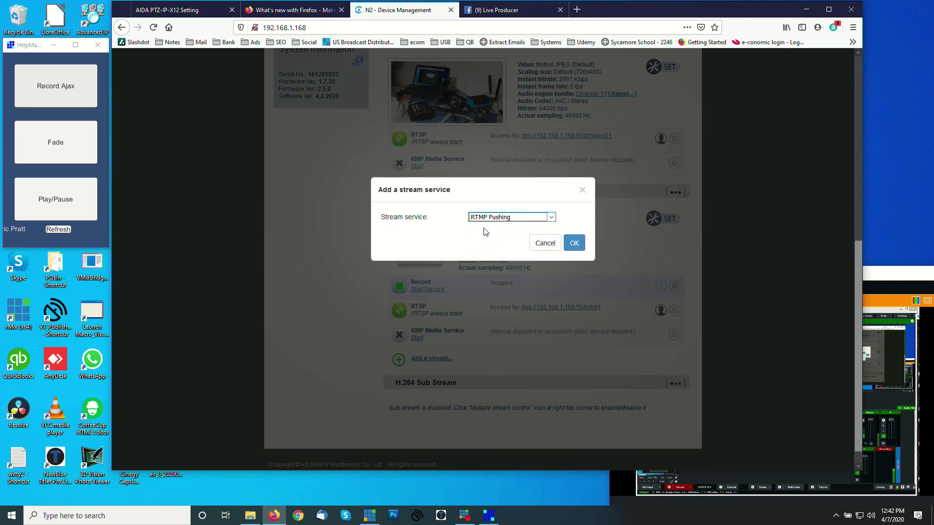
click(583, 242)
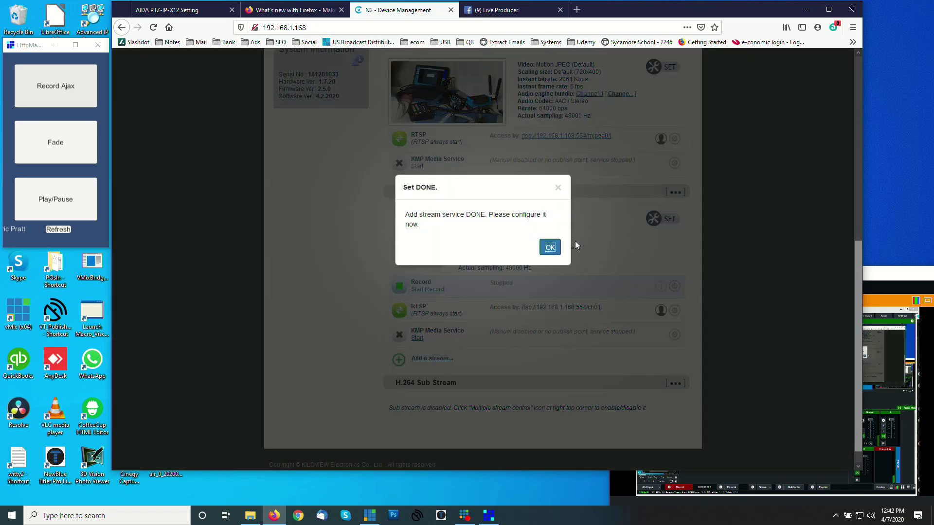
click(548, 249)
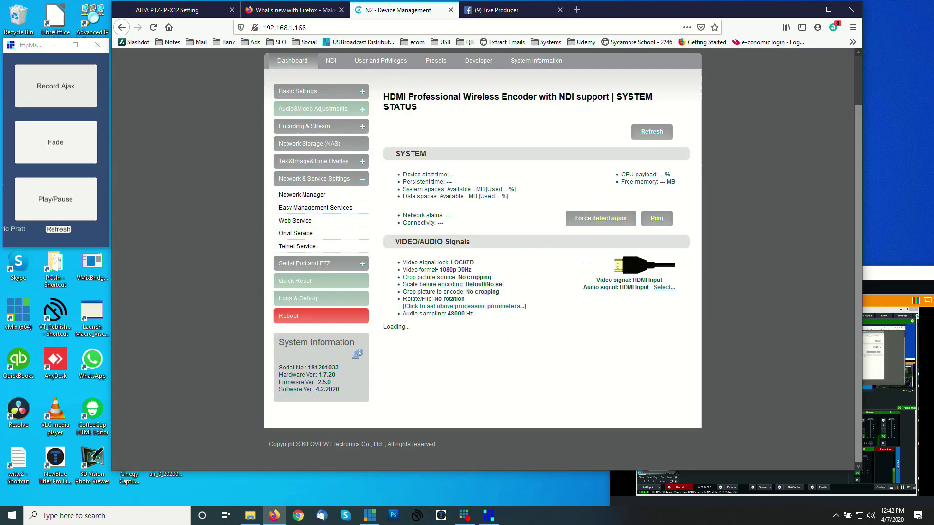
- Open the RTMP Pushing service settings and check the Facebook live server details
scroll(507, 254, down, 10)
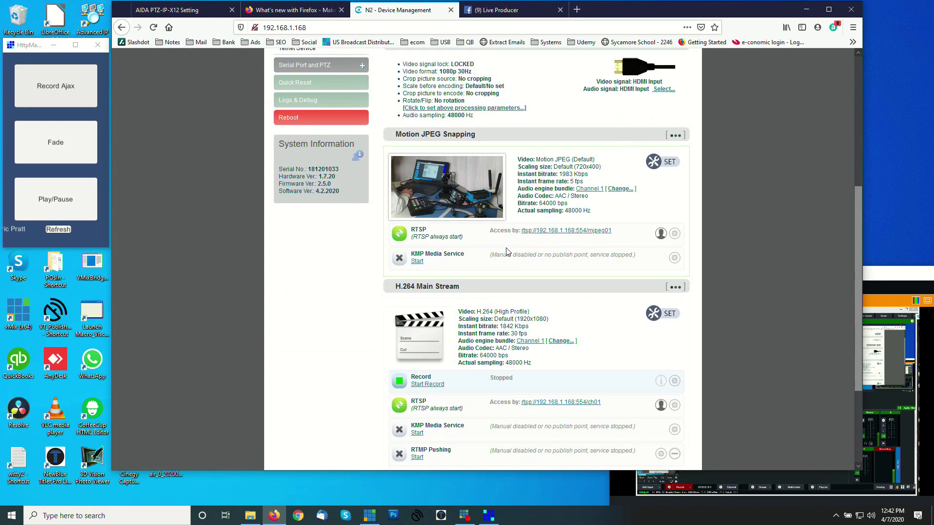
scroll(513, 366, down, 1)
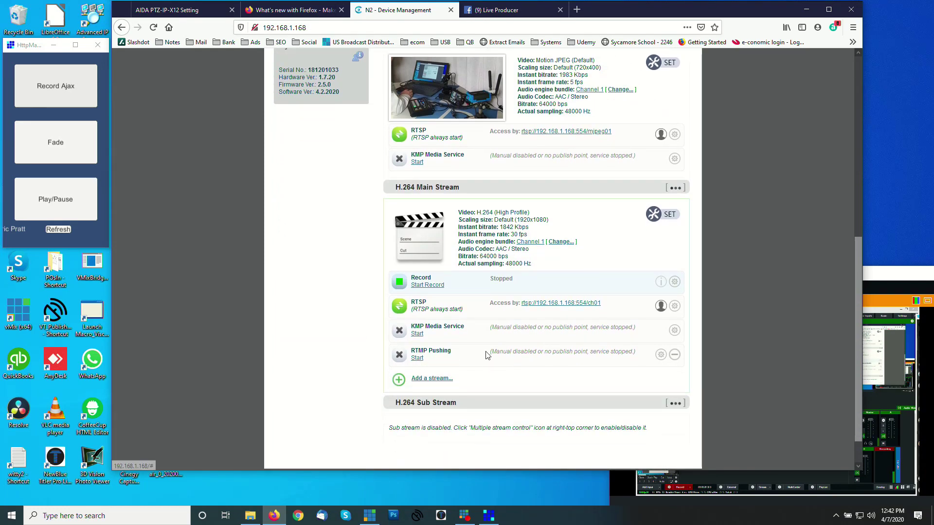
click(660, 355)
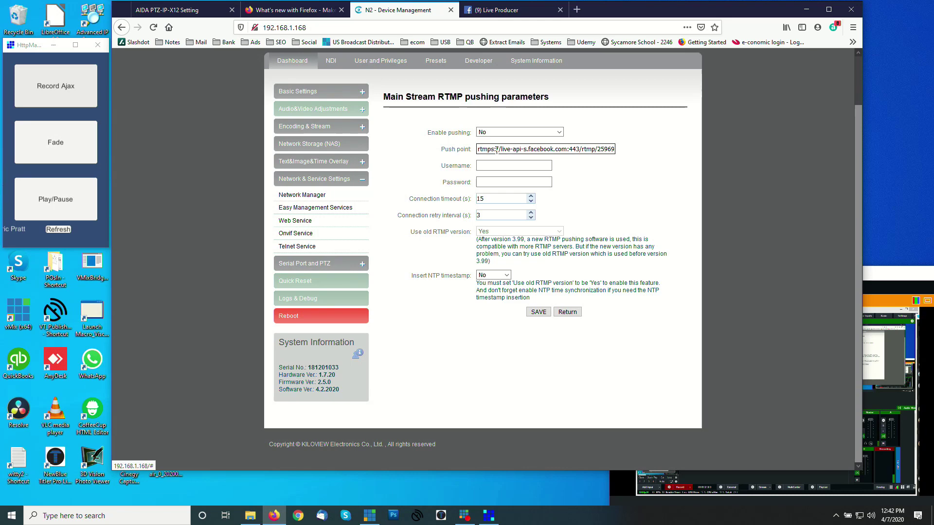
click(501, 10)
scroll(477, 238, up, 3)
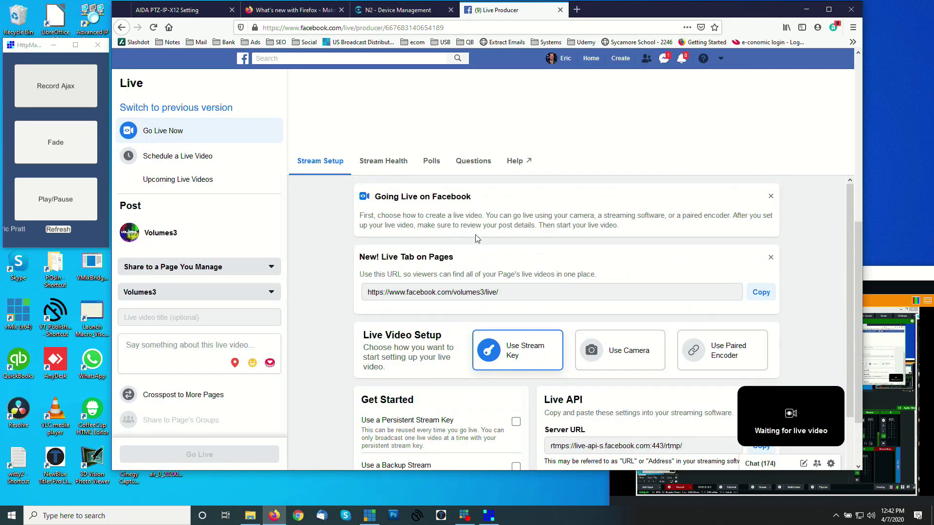
click(399, 16)
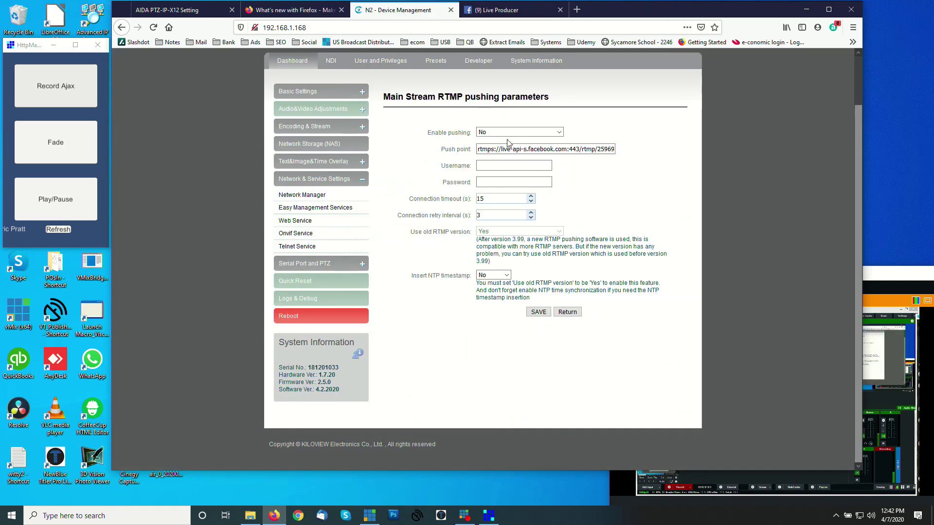
- Set Enable pushing to Yes, save the settings and return to the stream overview
click(530, 132)
click(499, 154)
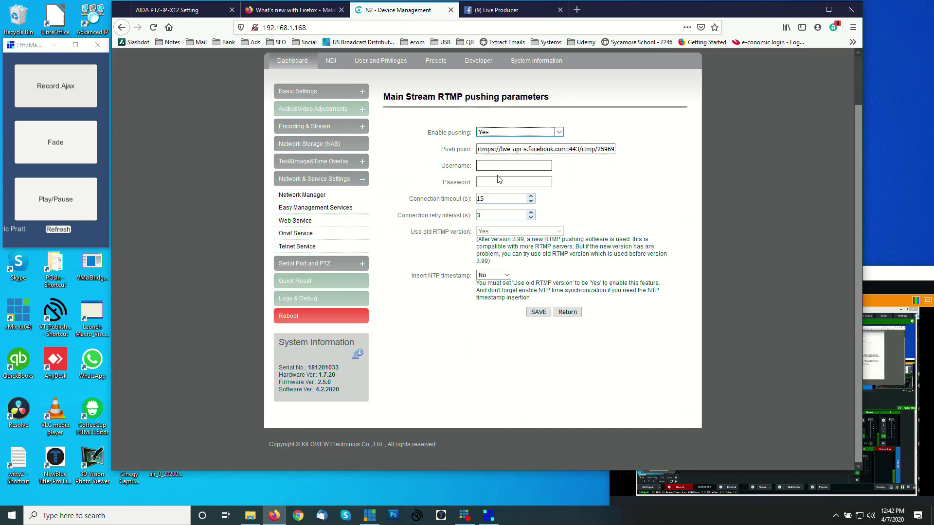
click(540, 313)
click(549, 241)
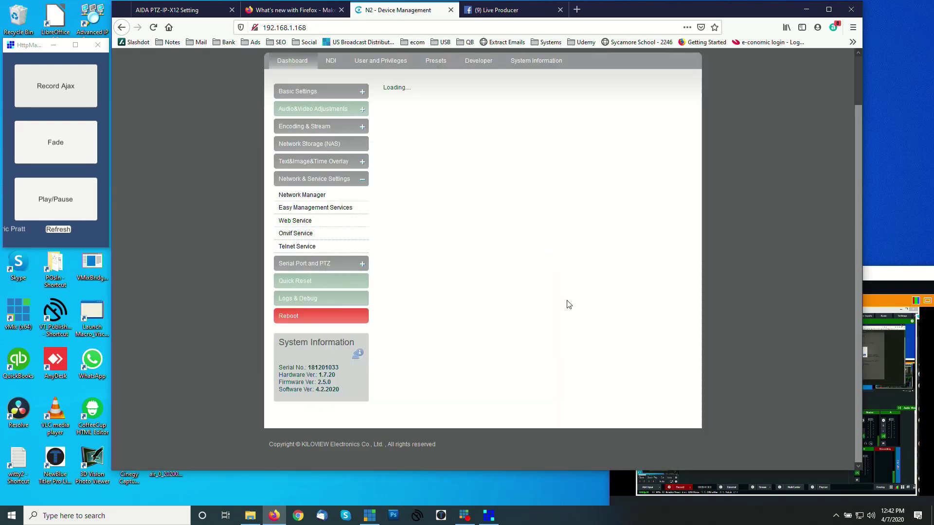
click(567, 312)
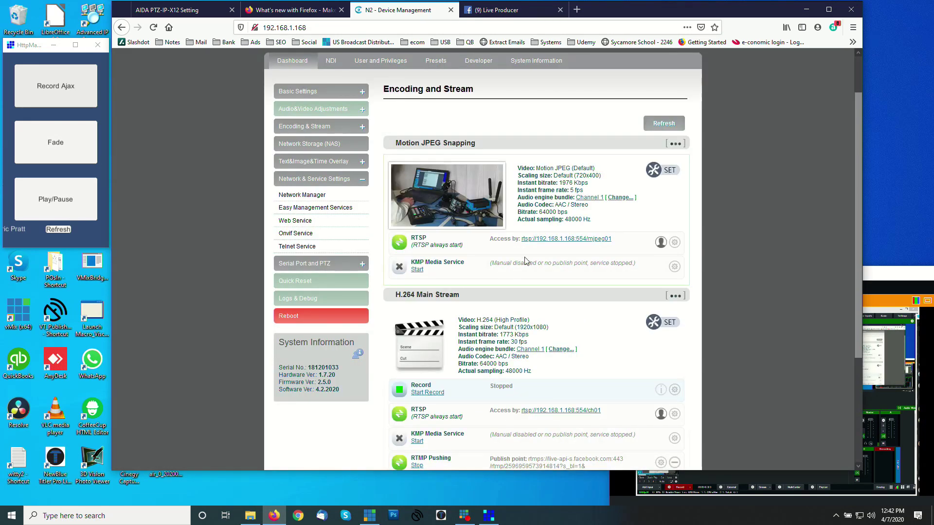
scroll(458, 361, down, 5)
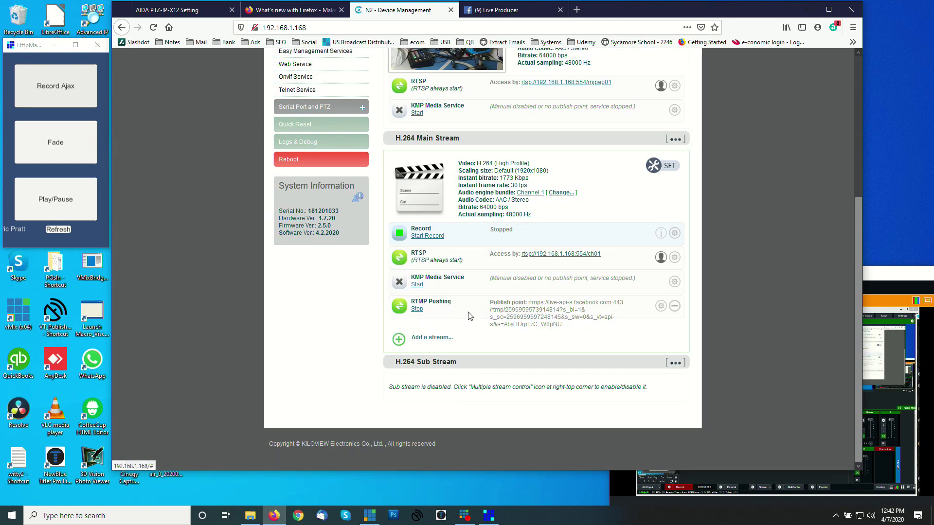
- Confirm the encoder's 1080p 1.9 Mbps stream shows in the Live Producer preview, then return to vMix
click(505, 10)
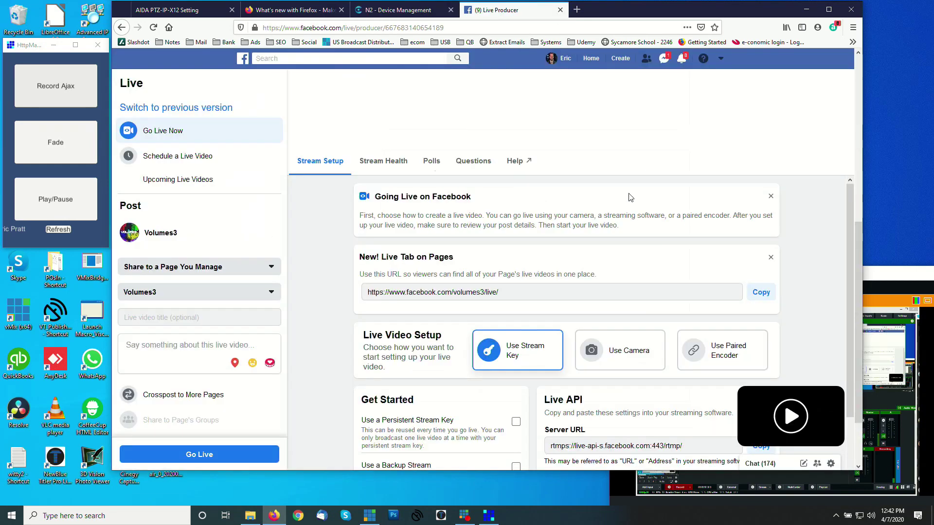
scroll(657, 318, down, 3)
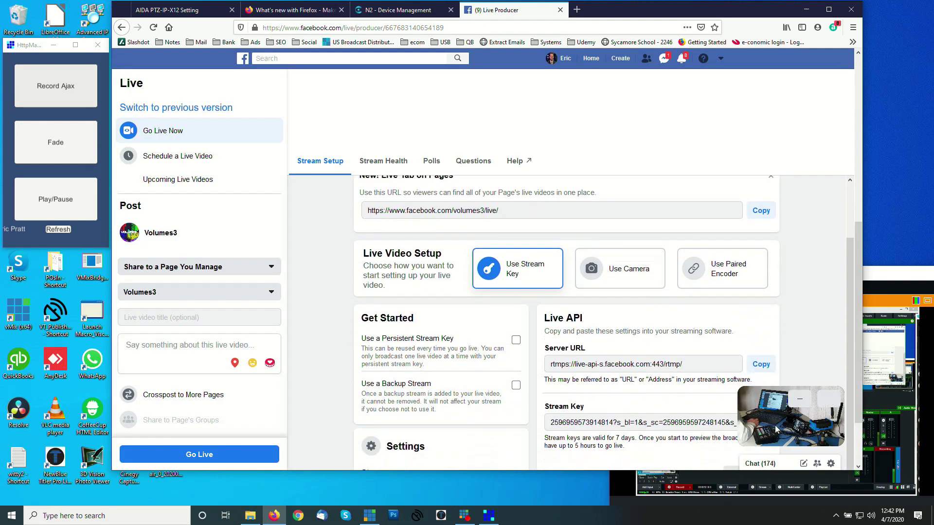
click(776, 421)
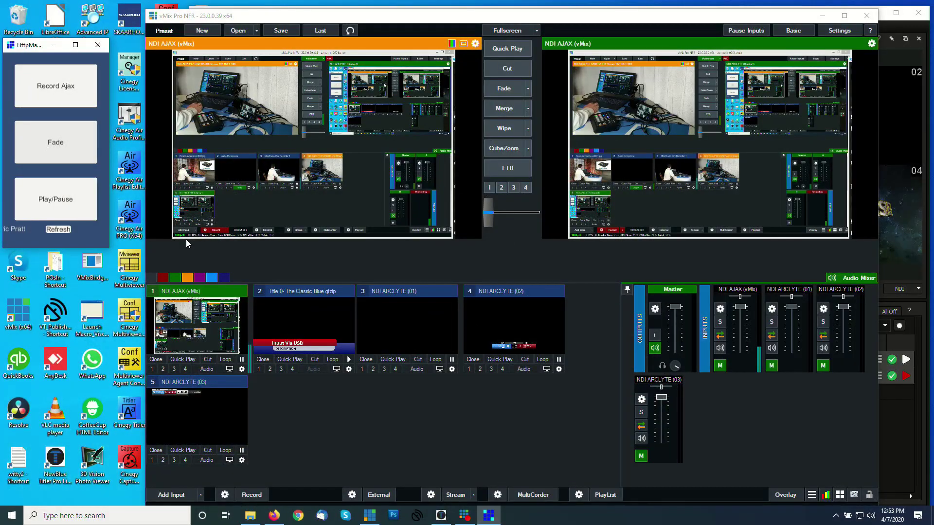
click(166, 496)
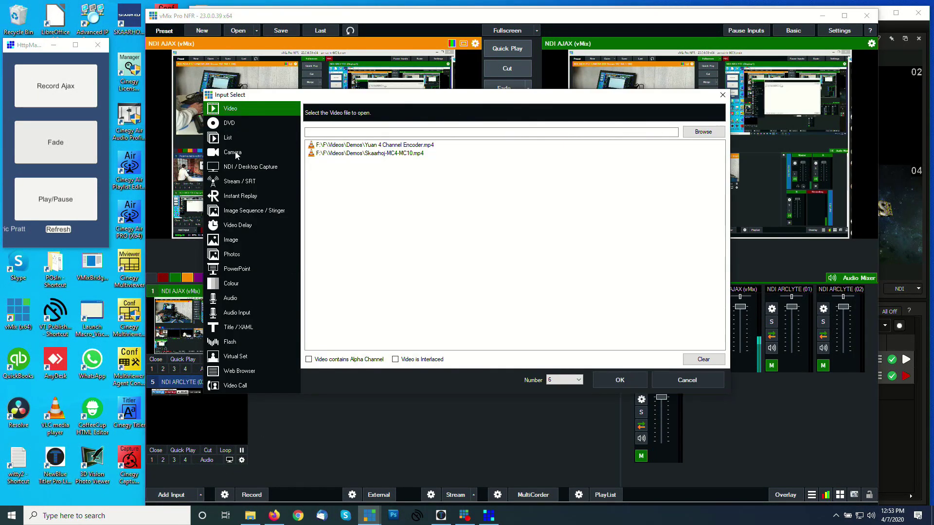
- Add the UB3300 USB Video Capture camera as input 6 (1920x1080 30p) and preview it
click(232, 152)
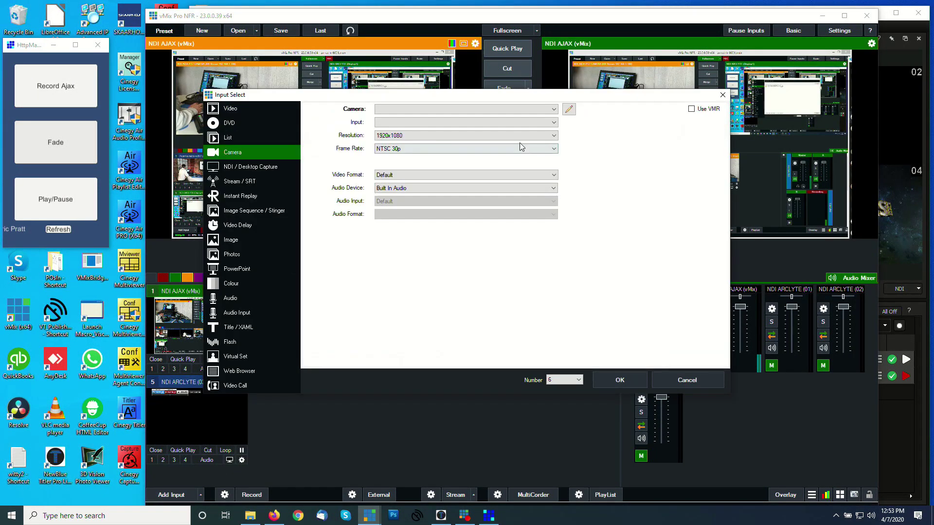
click(488, 110)
click(428, 136)
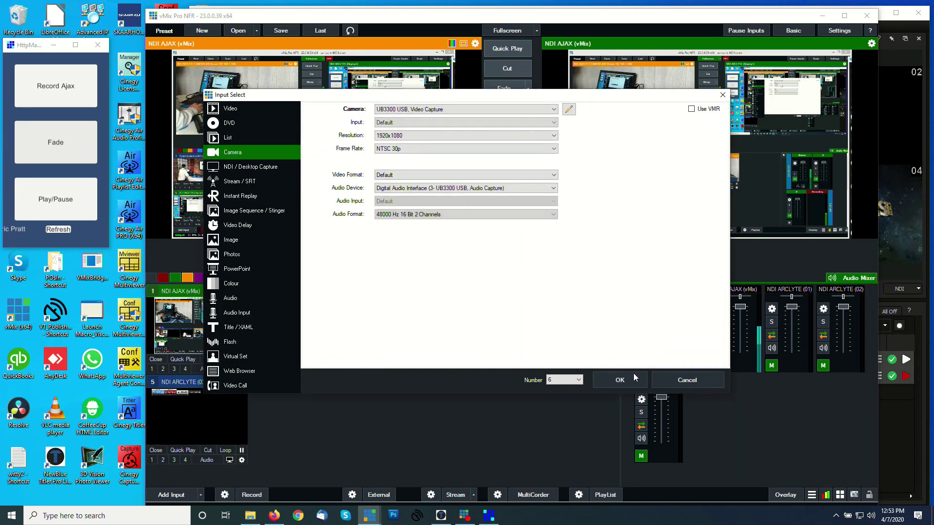
click(620, 381)
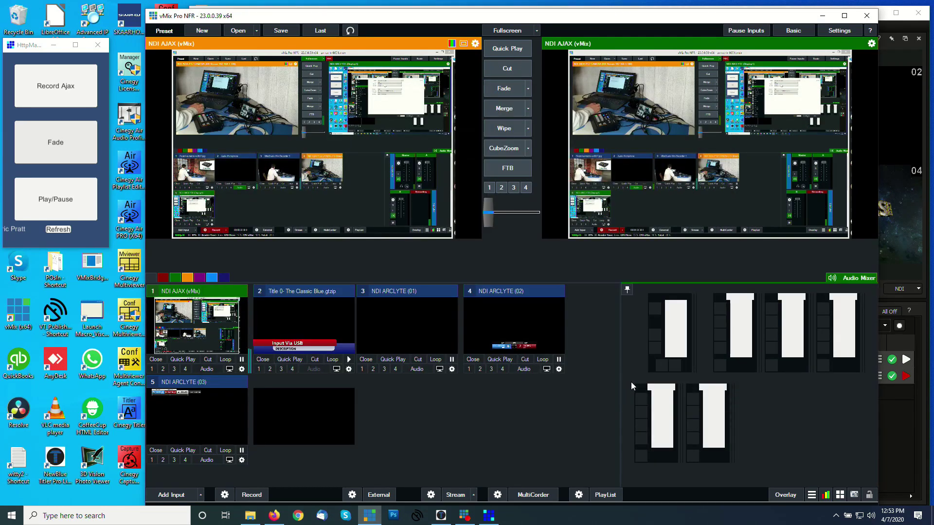
click(336, 422)
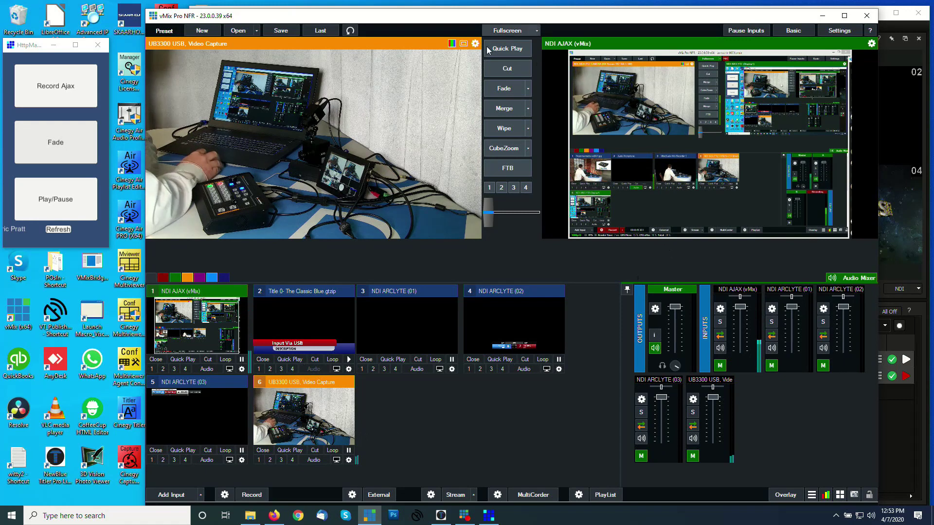
- Take input 6 live, flash the Input Via USB overlay on and off, then switch to NewBlue Titler Live
click(507, 68)
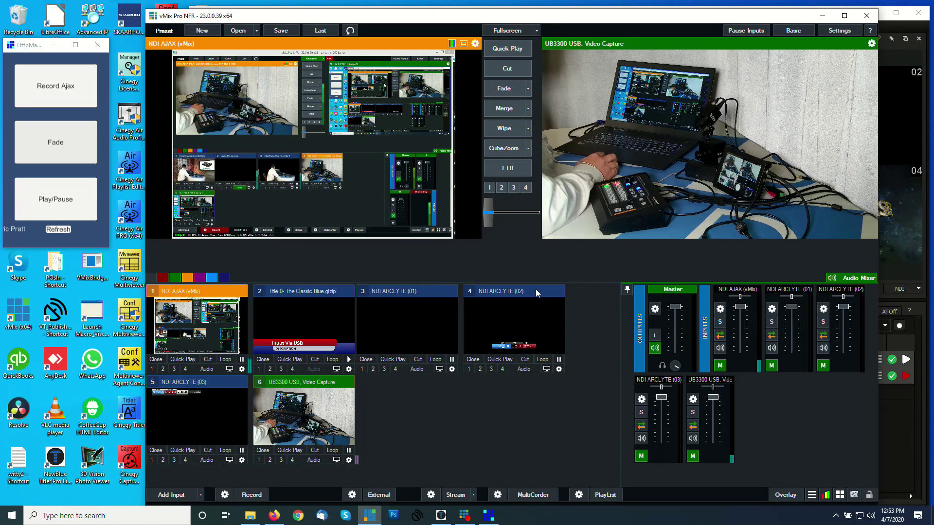
click(261, 371)
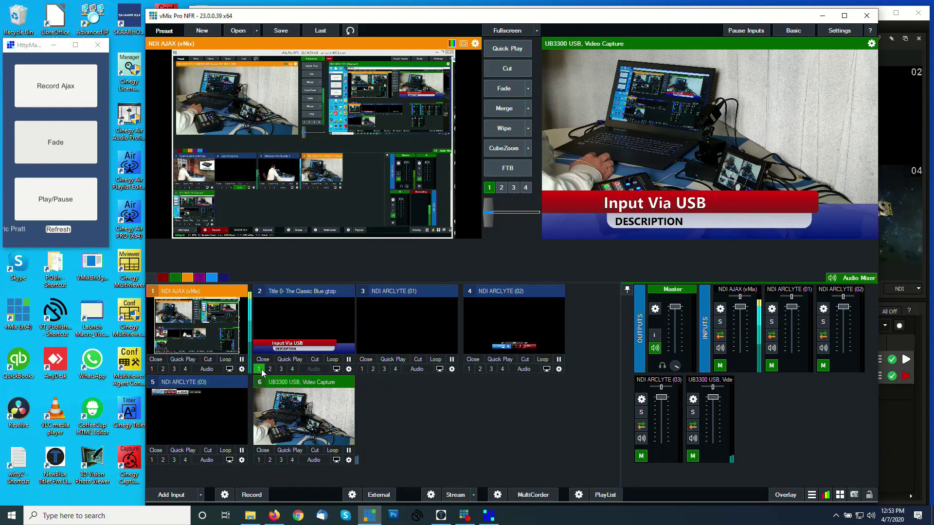
click(260, 370)
click(902, 407)
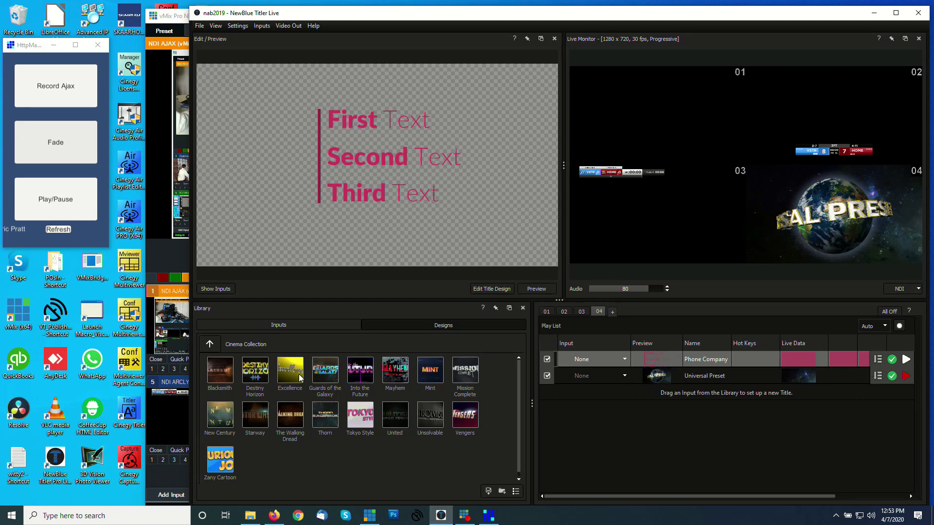
- Preview the Excellence title in the Titler Live Library and go back to vMix
mouse_move(300, 378)
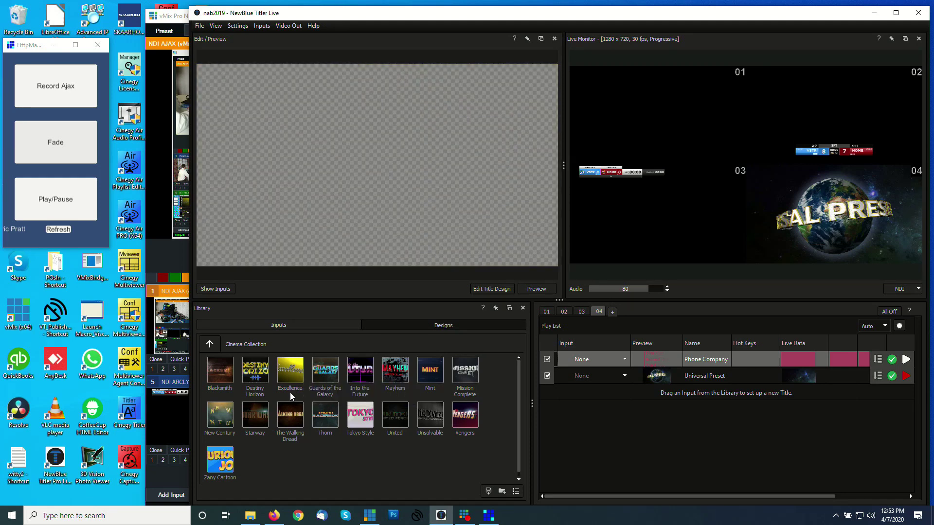
click(171, 475)
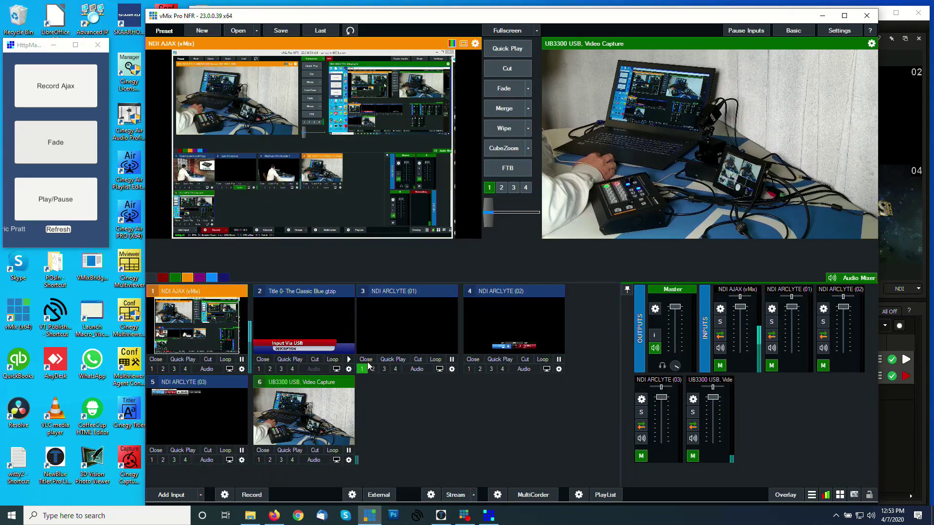
- Run AnimateIn1 on input 3's orange 3D lower third
right_click(401, 324)
mouse_move(490, 188)
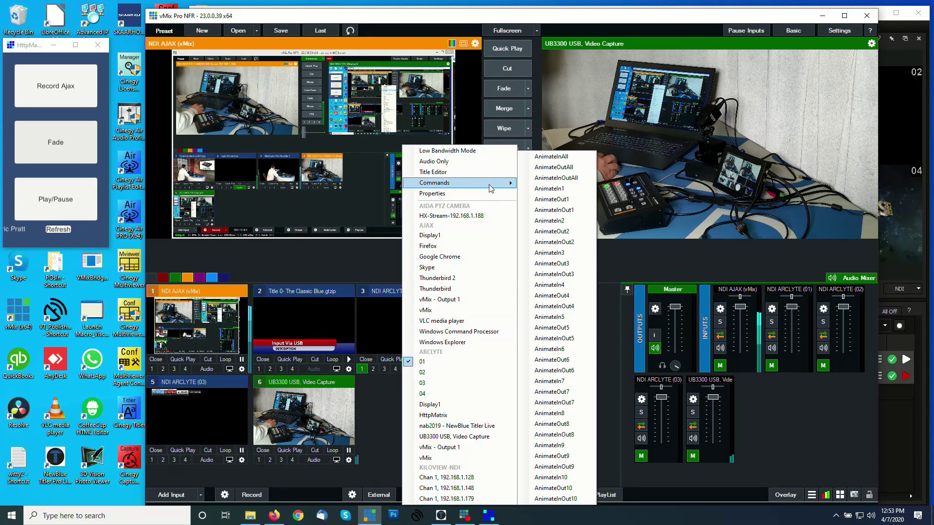
click(538, 191)
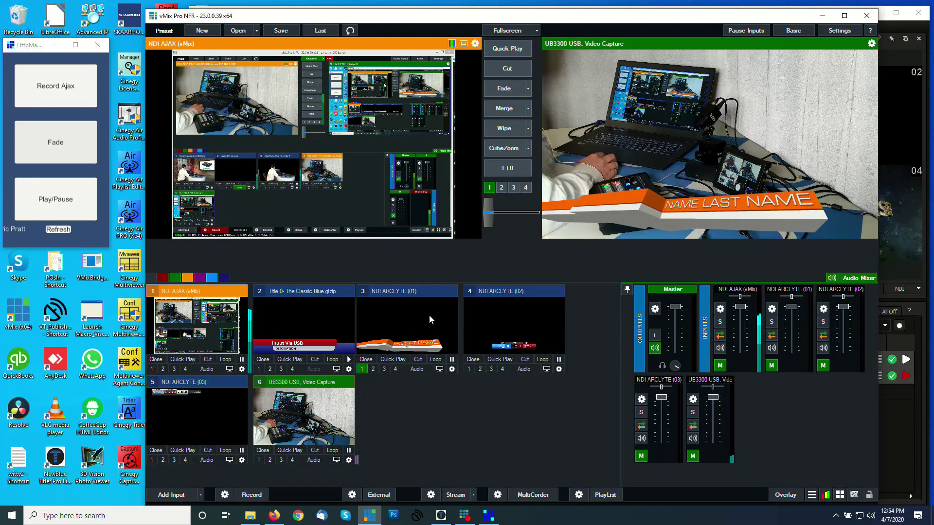
- Toggle the lower-third and scoreboard overlays, ending with both on over the USB camera
click(364, 369)
click(468, 369)
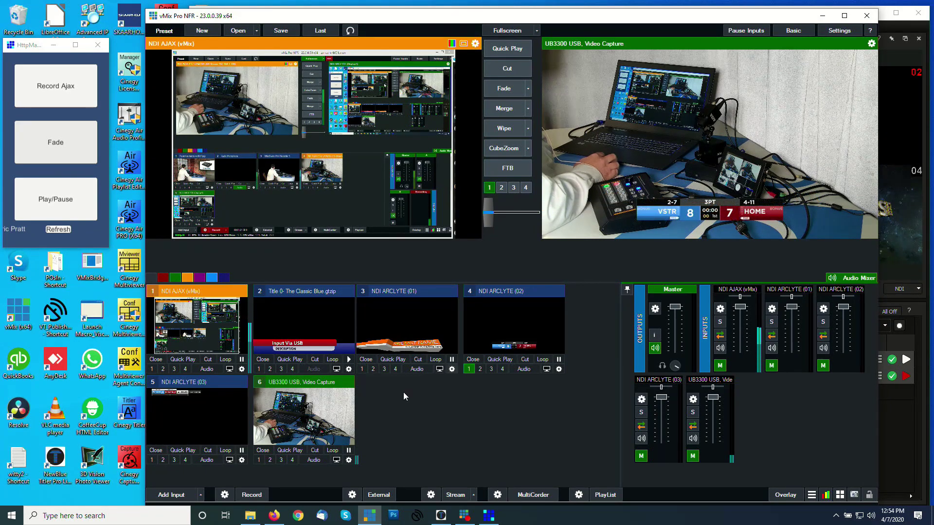
click(469, 369)
click(363, 368)
click(163, 459)
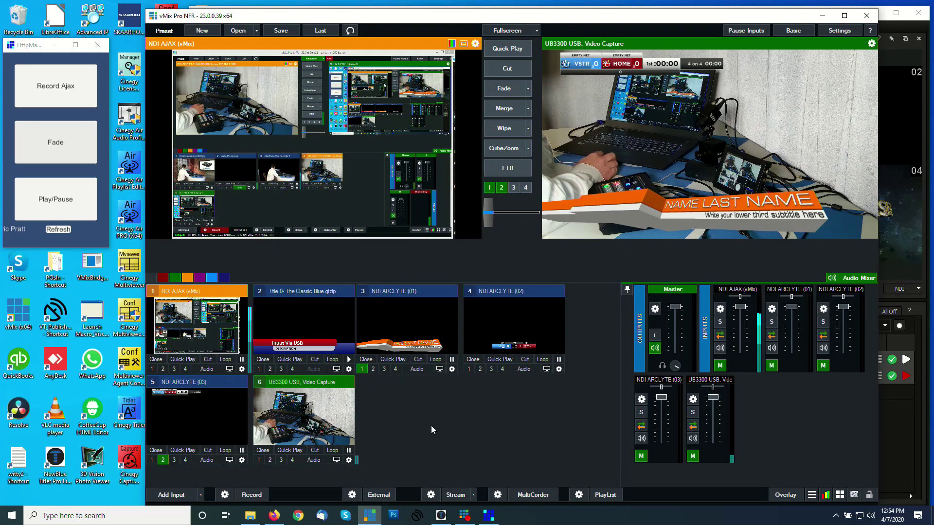
click(440, 493)
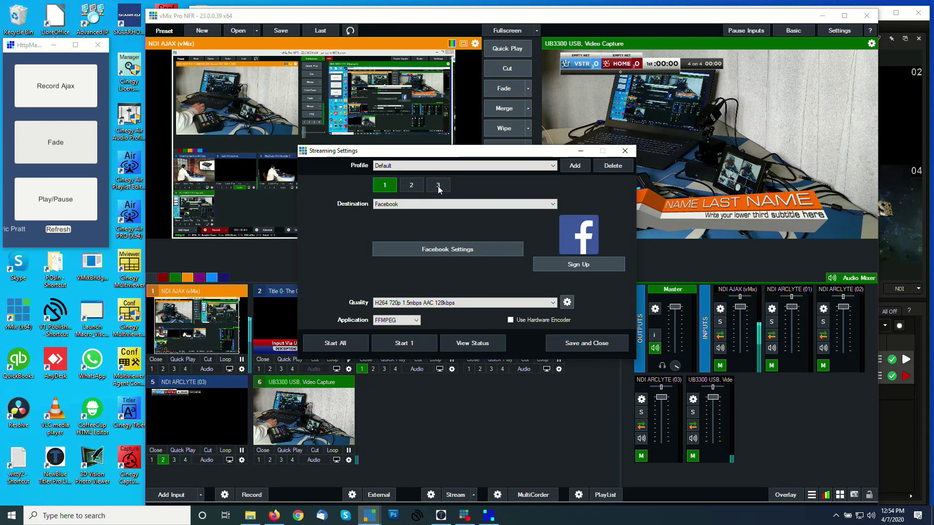
- Check stream slot 2 in Streaming Settings, leaving its Destination on None
click(412, 186)
click(423, 204)
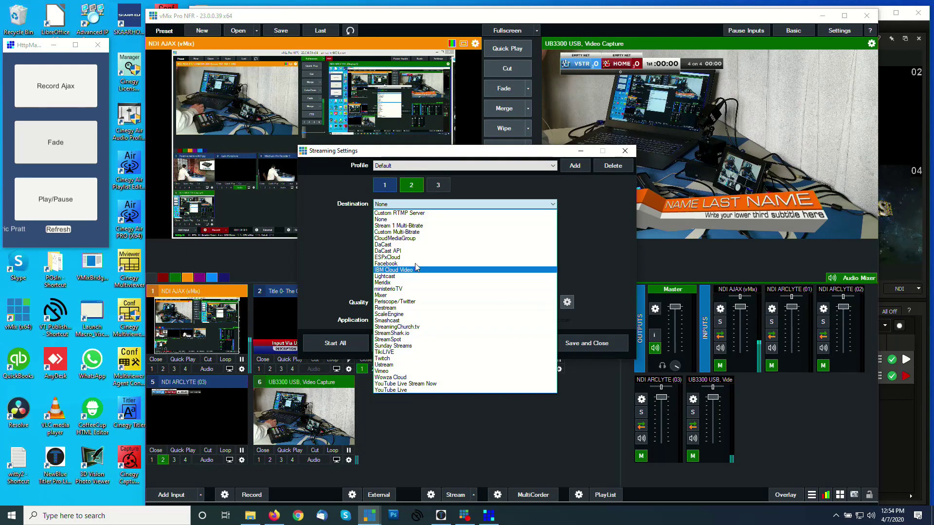
click(601, 209)
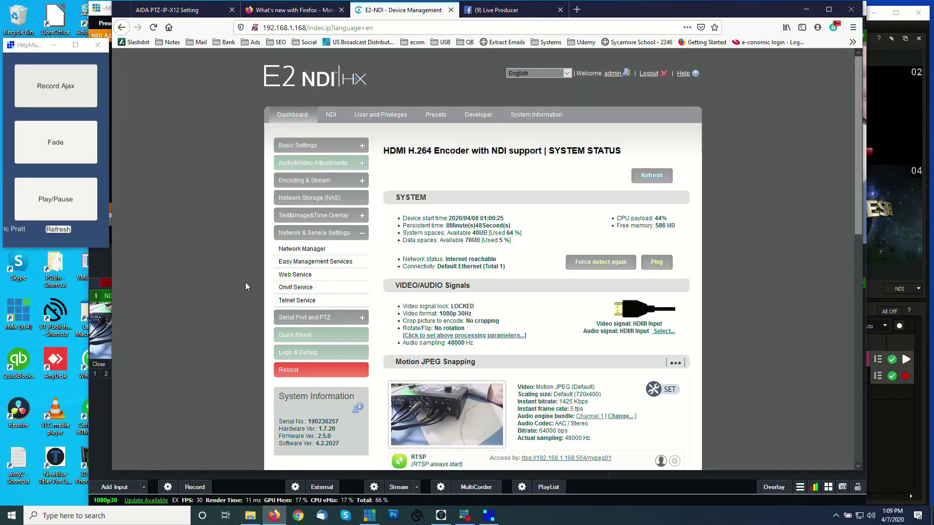
- Dismiss the enlarged preview and open the main stream's SRT-TS pushing parameters (192.168.1.113, port 5000)
scroll(240, 256, down, 5)
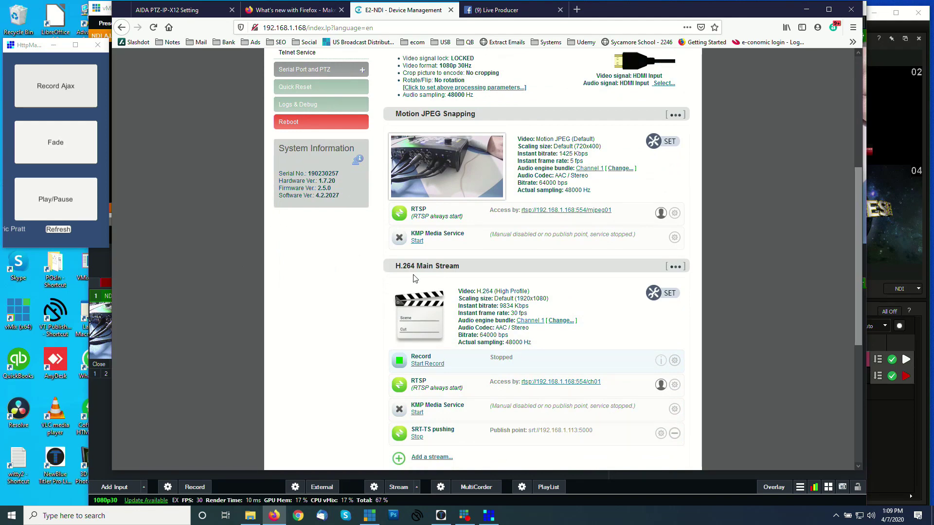
scroll(358, 286, down, 2)
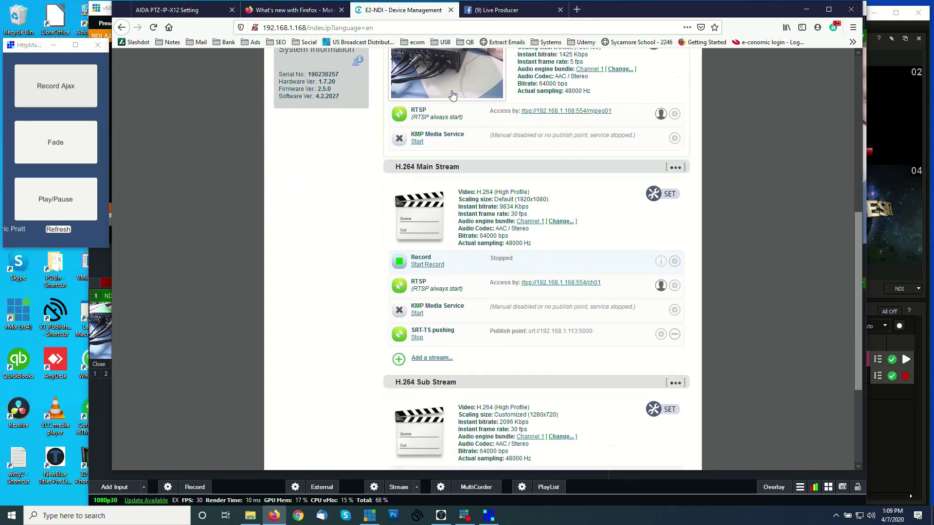
mouse_move(456, 95)
scroll(453, 99, up, 2)
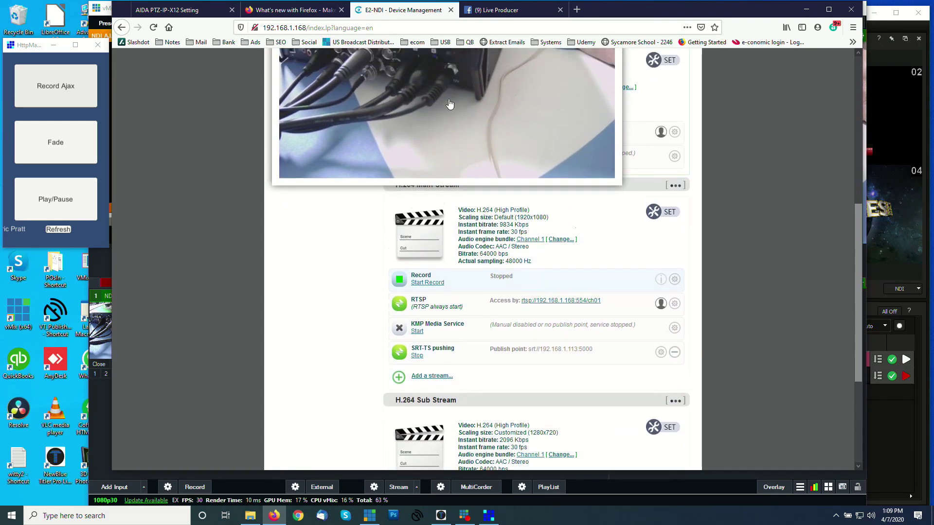
scroll(450, 103, up, 1)
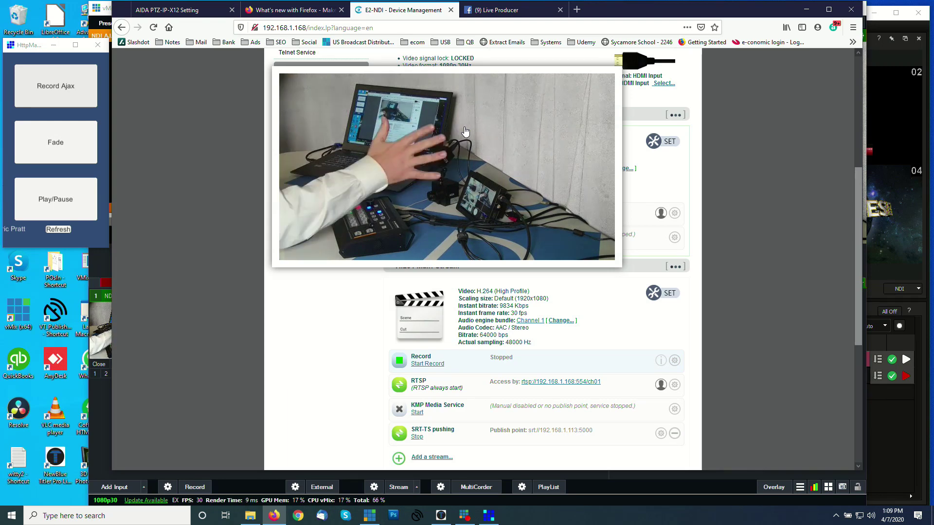
click(233, 302)
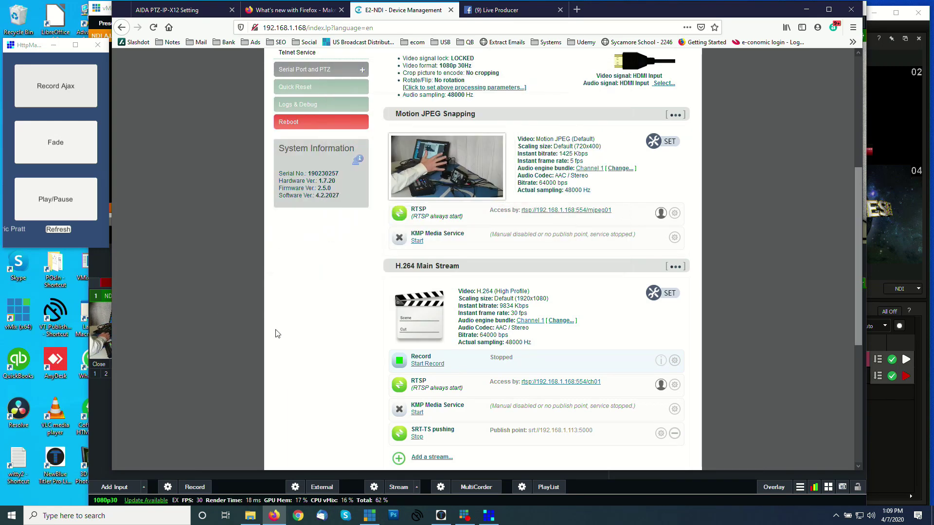
scroll(283, 310, down, 2)
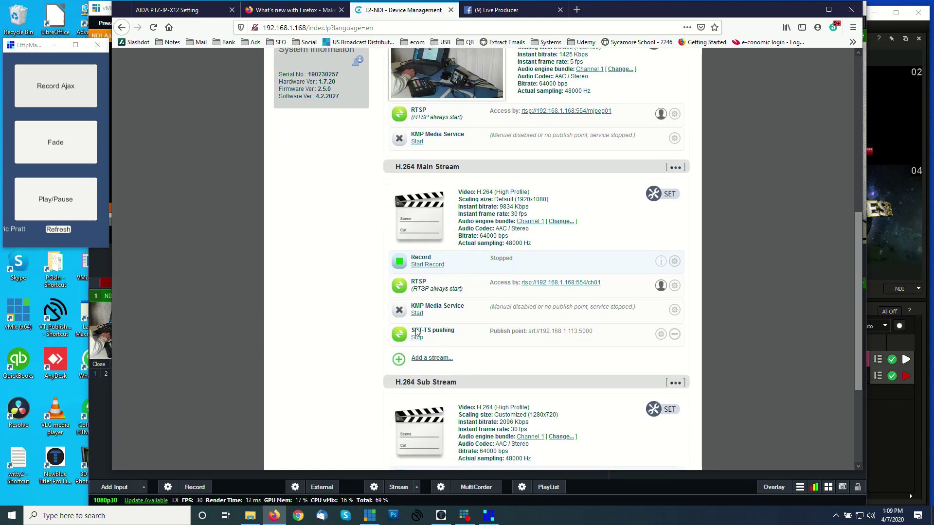
click(659, 334)
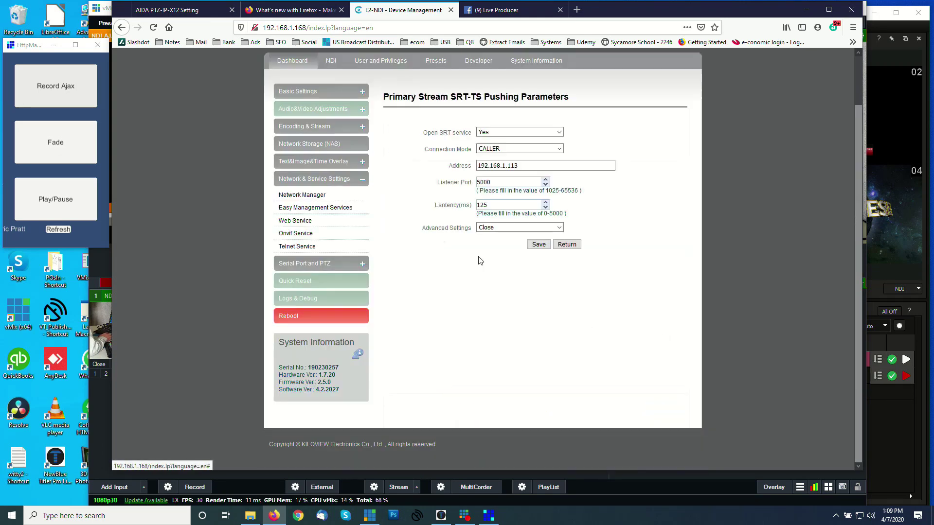
click(566, 244)
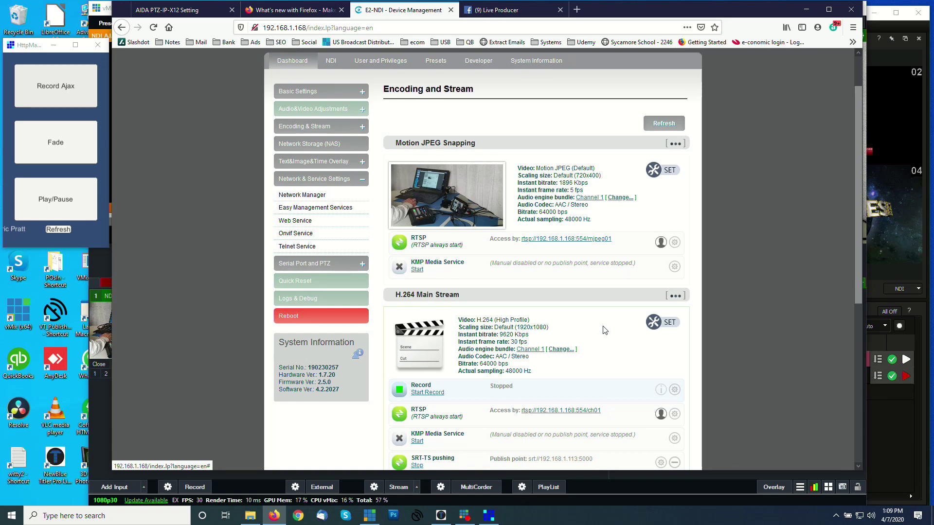
scroll(603, 328, down, 5)
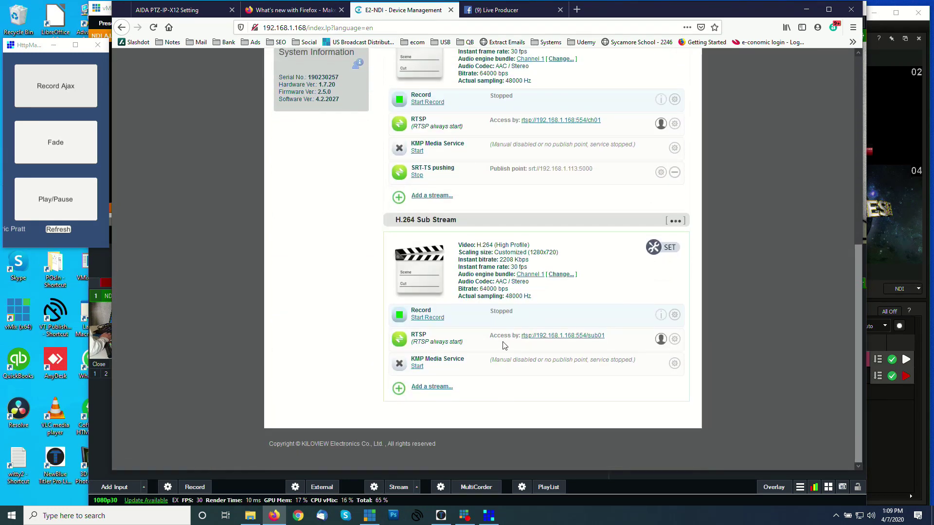
scroll(515, 337, up, 1)
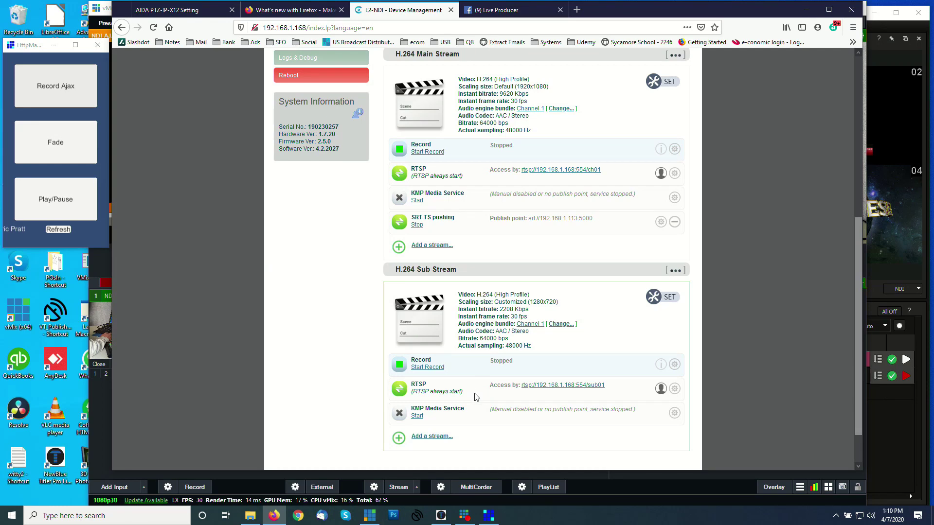
- Add an RTMP Pushing stream service to the E2's H.264 Sub Stream
click(434, 440)
click(550, 219)
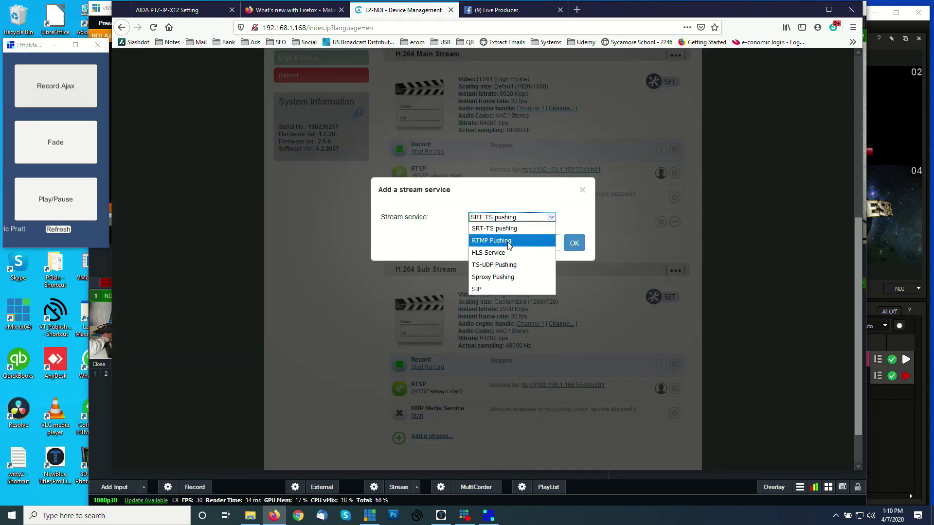
click(492, 240)
click(574, 242)
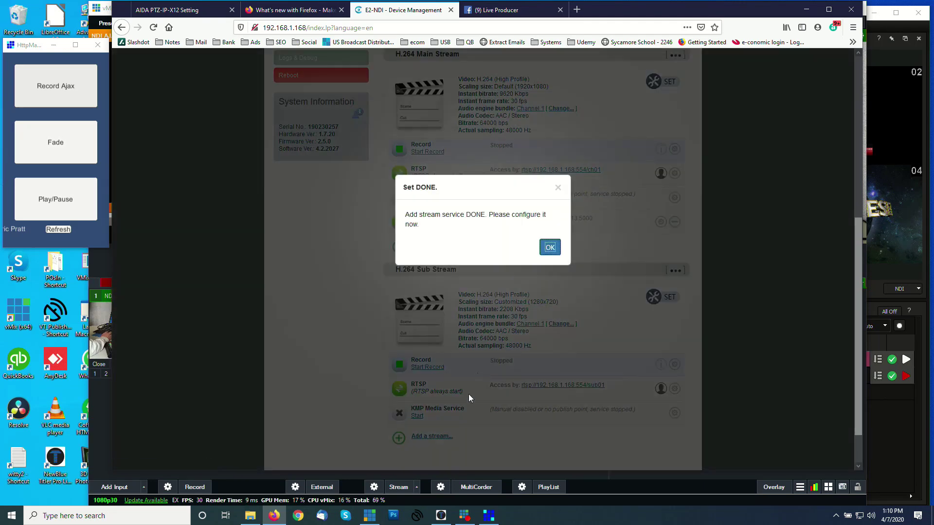
click(550, 248)
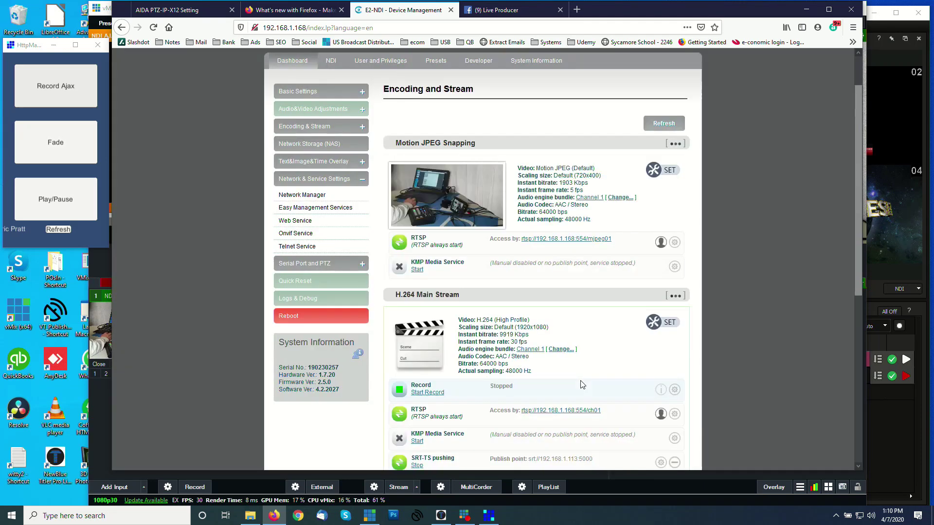
scroll(590, 379, down, 6)
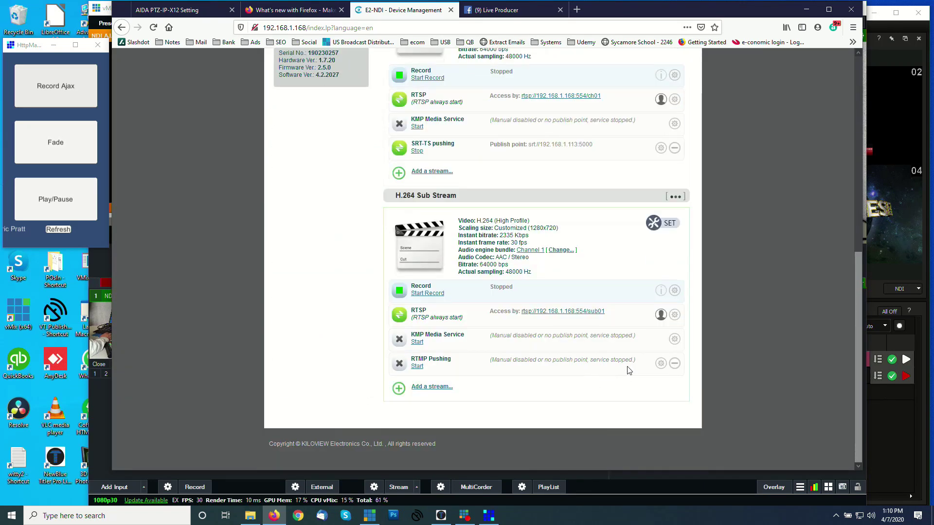
click(660, 364)
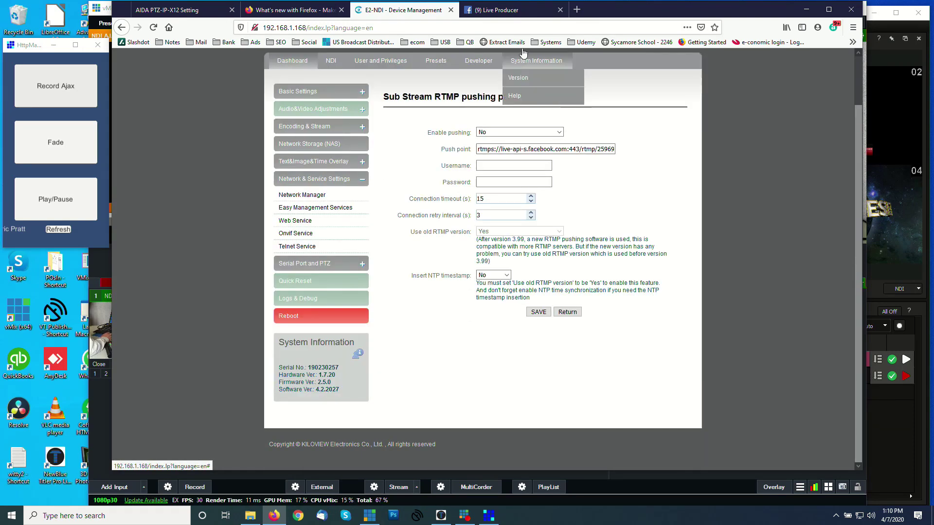
click(505, 20)
click(761, 327)
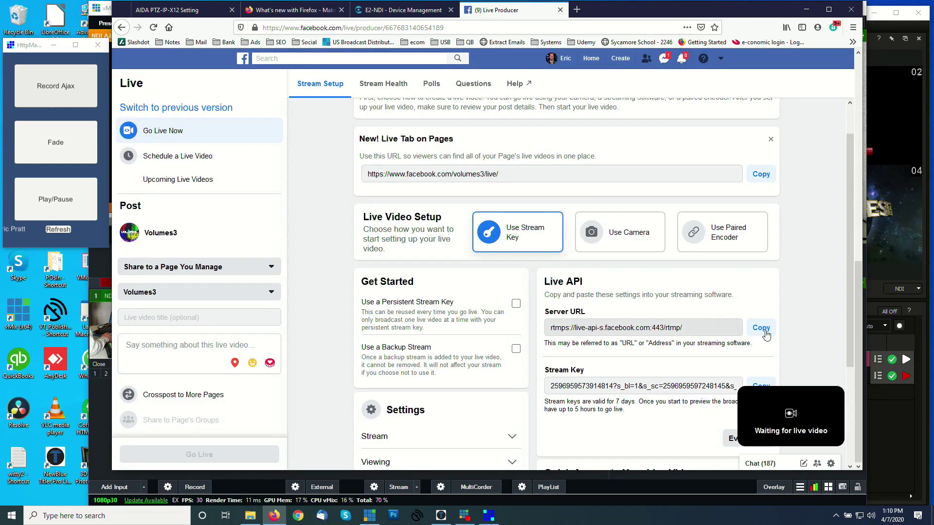
click(436, 17)
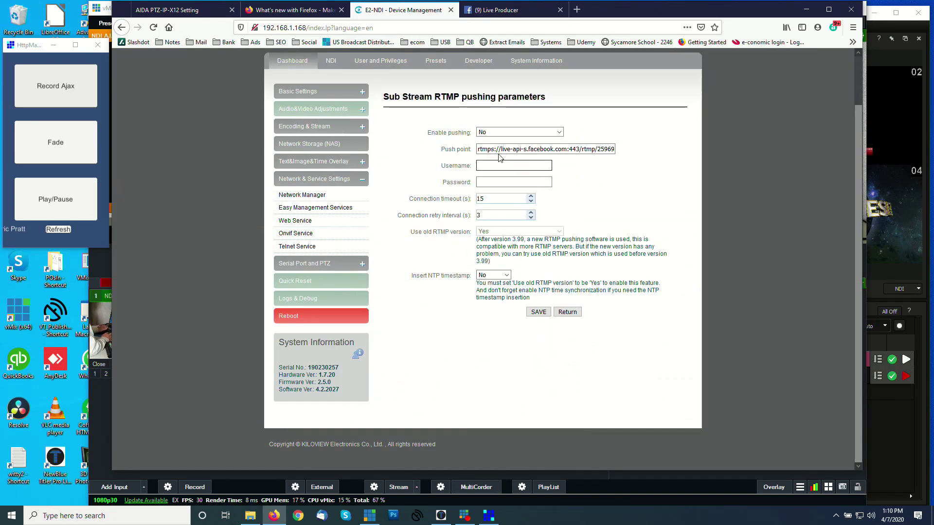
drag(639, 152, 637, 151)
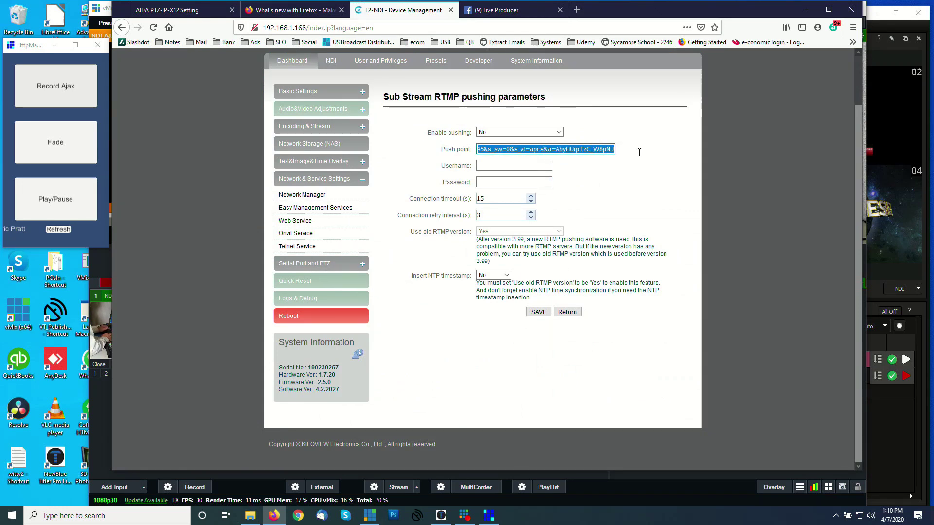
click(559, 149)
drag(492, 150, 459, 149)
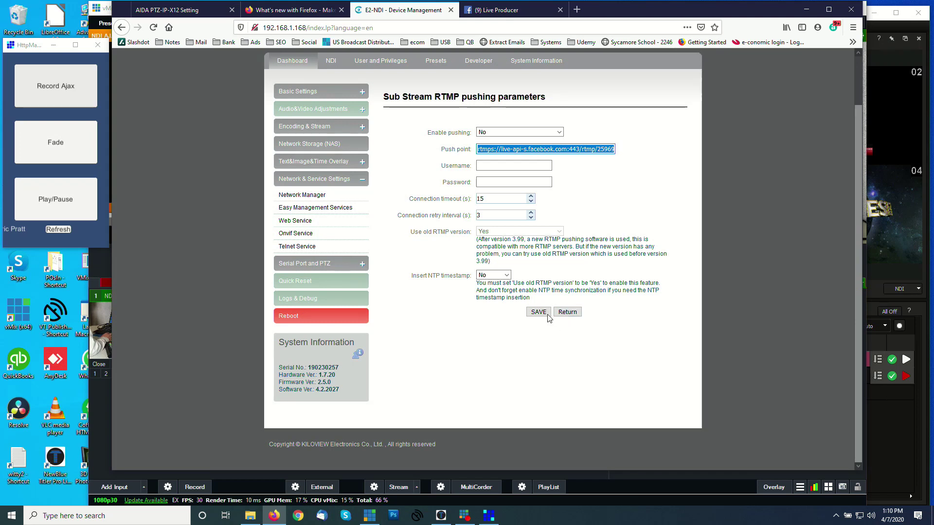
- Set Enable pushing to Yes, save, return to the overview, and switch back to vMix
click(517, 133)
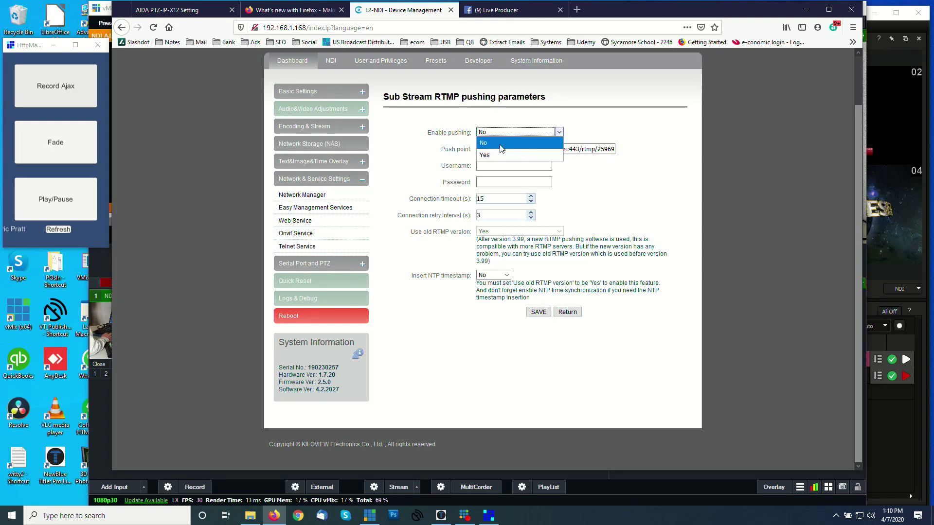
click(540, 311)
click(549, 242)
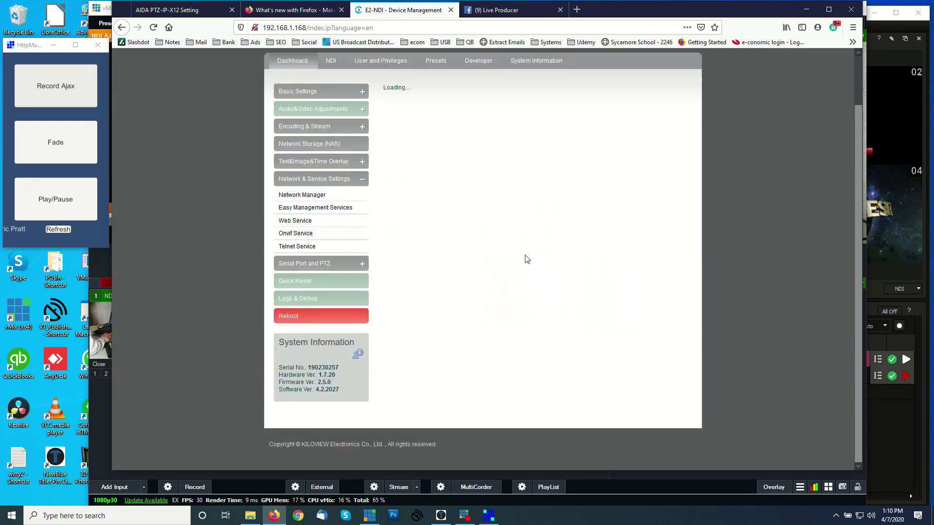
click(567, 313)
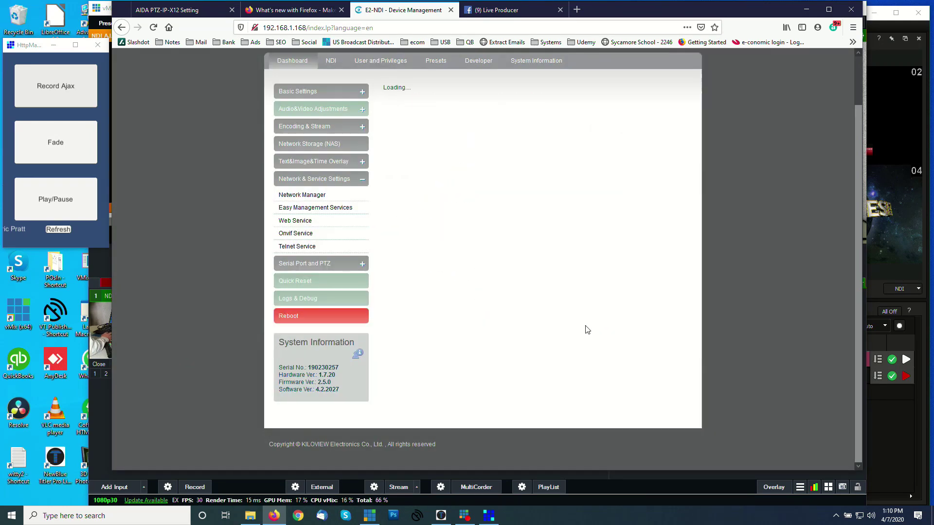
click(102, 405)
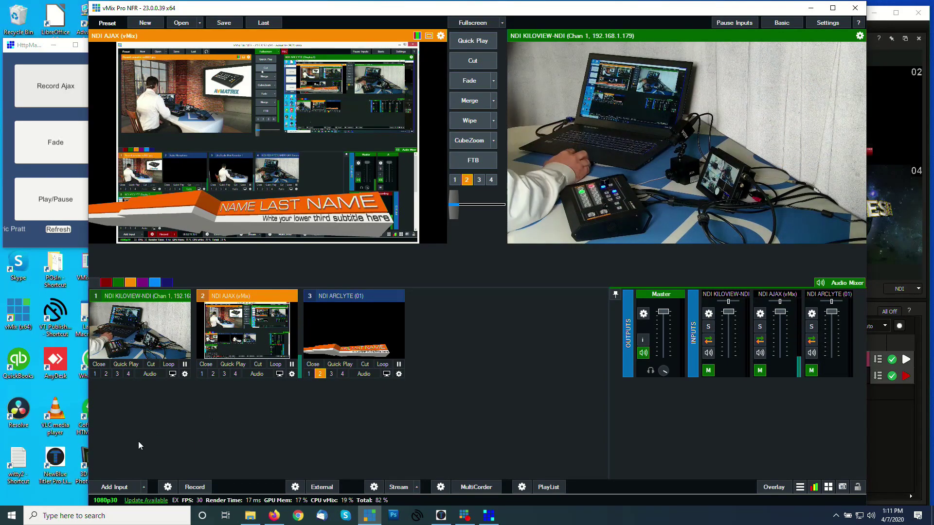
- Add a Stream/SRT input using the SRTListener 5000 preset as the fourth vMix input
click(116, 486)
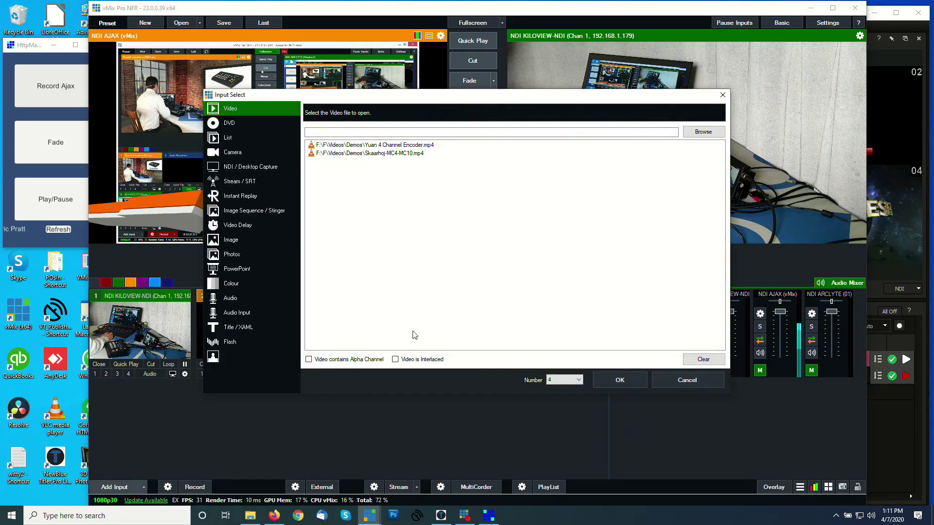
click(236, 182)
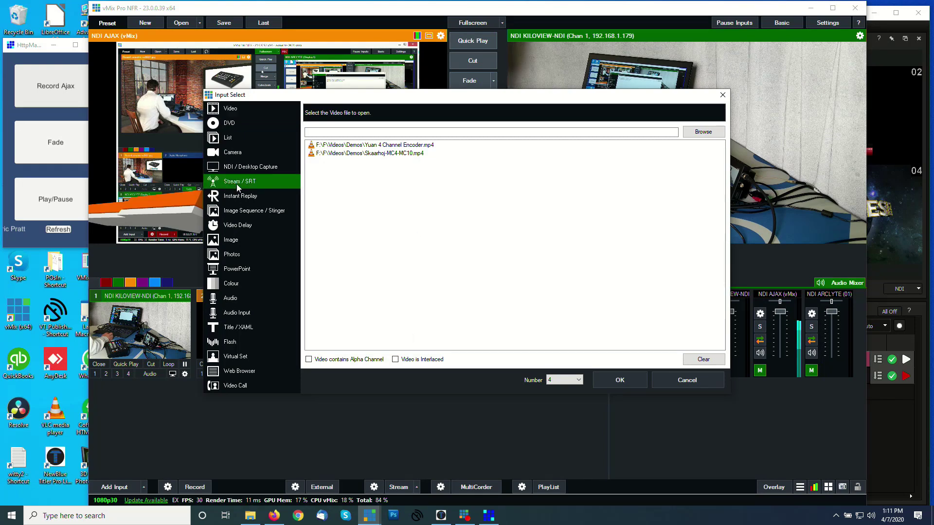
click(328, 171)
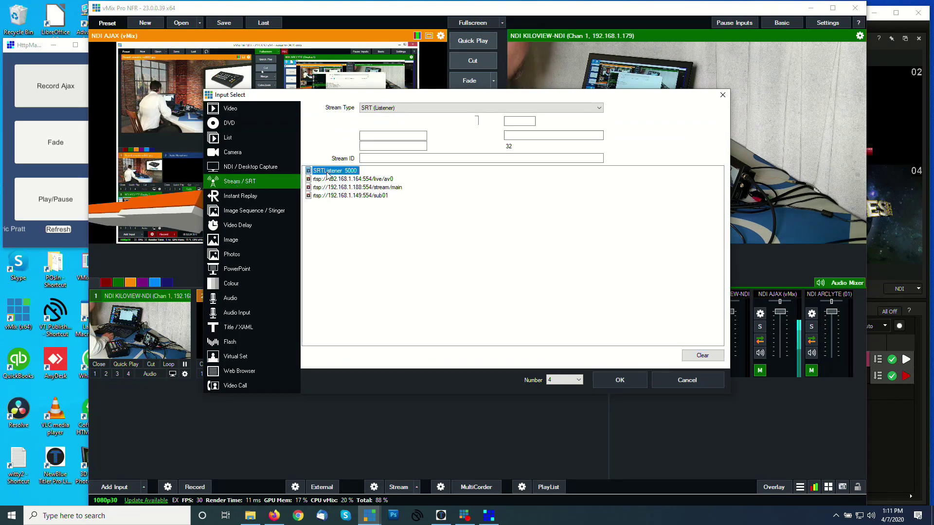
click(620, 381)
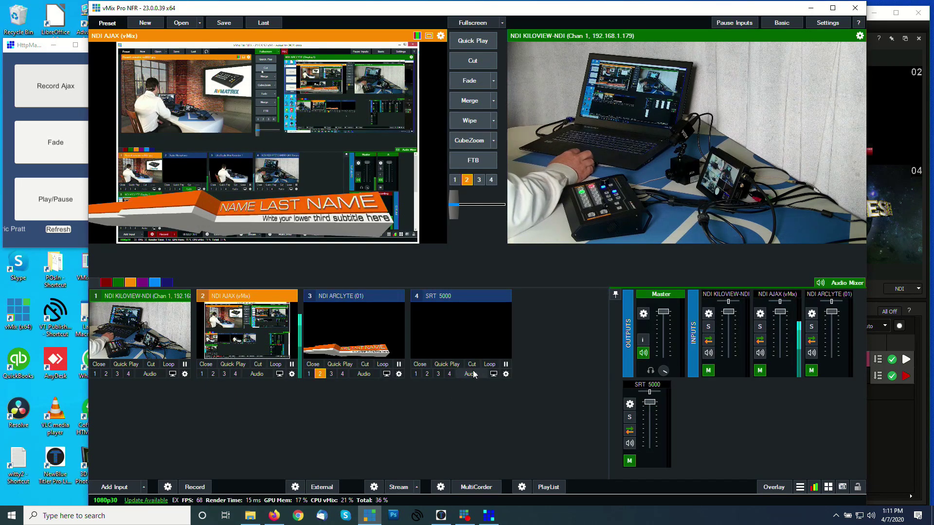
- Load input 4 (SRT 5000), carrying the E2 camera feed, into Preview
click(471, 331)
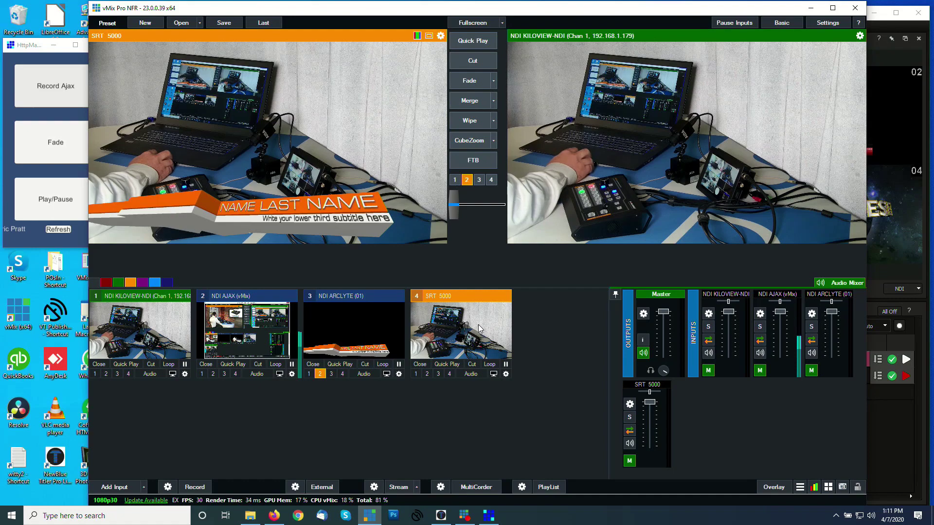